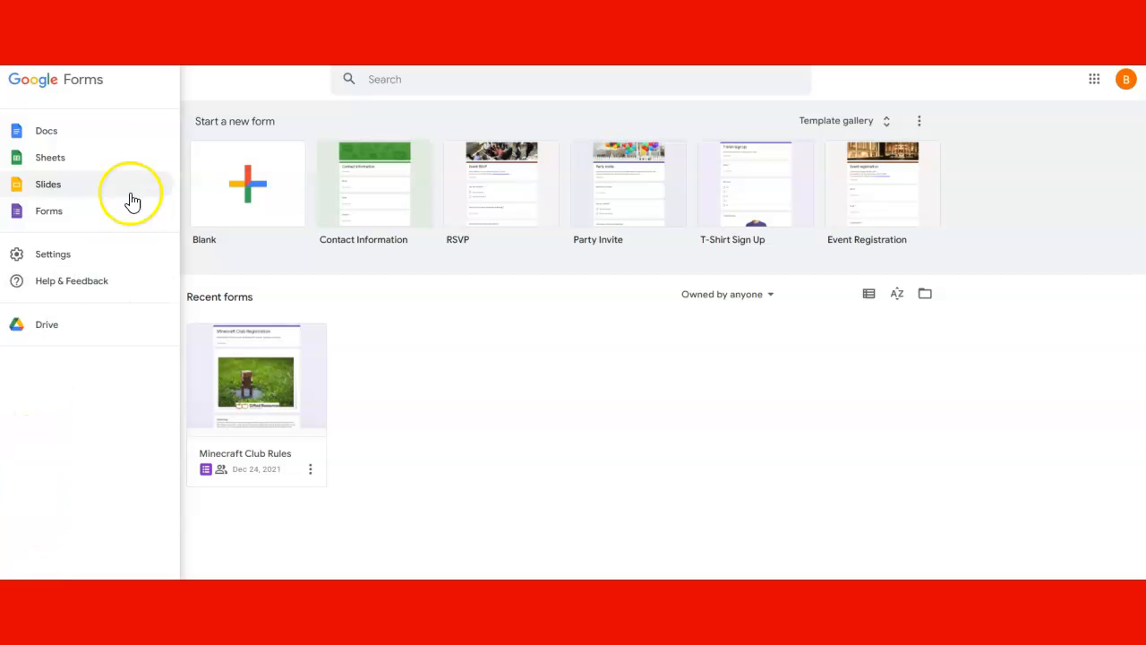
- Create a blank form titled "Spelling Test Week One", described "If you pass this test with 85% or better you will be able to work on differentiated work more at your level."
{"action": "left_click", "coordinate": [47, 213]}
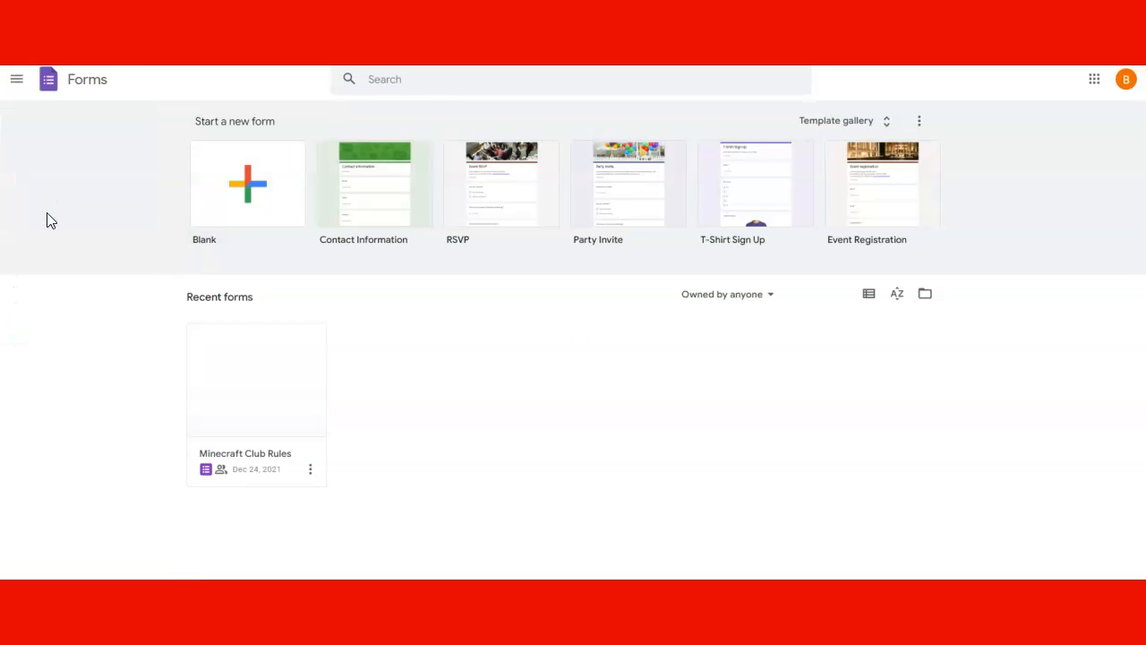
{"action": "left_click", "coordinate": [205, 165]}
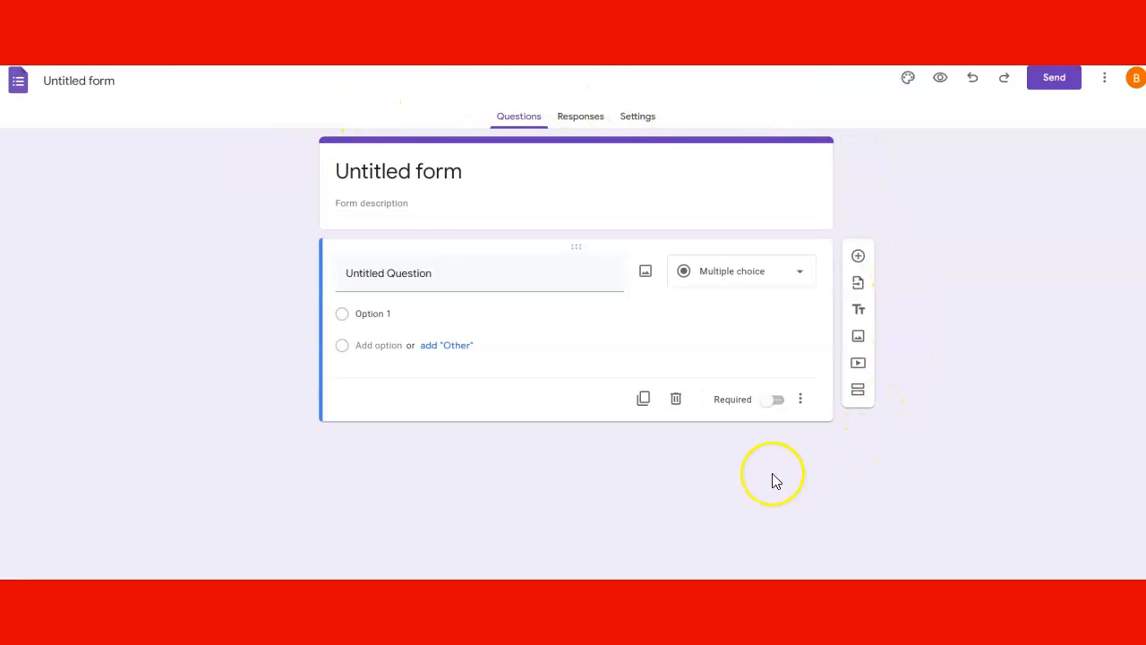
{"action": "left_click", "coordinate": [435, 171]}
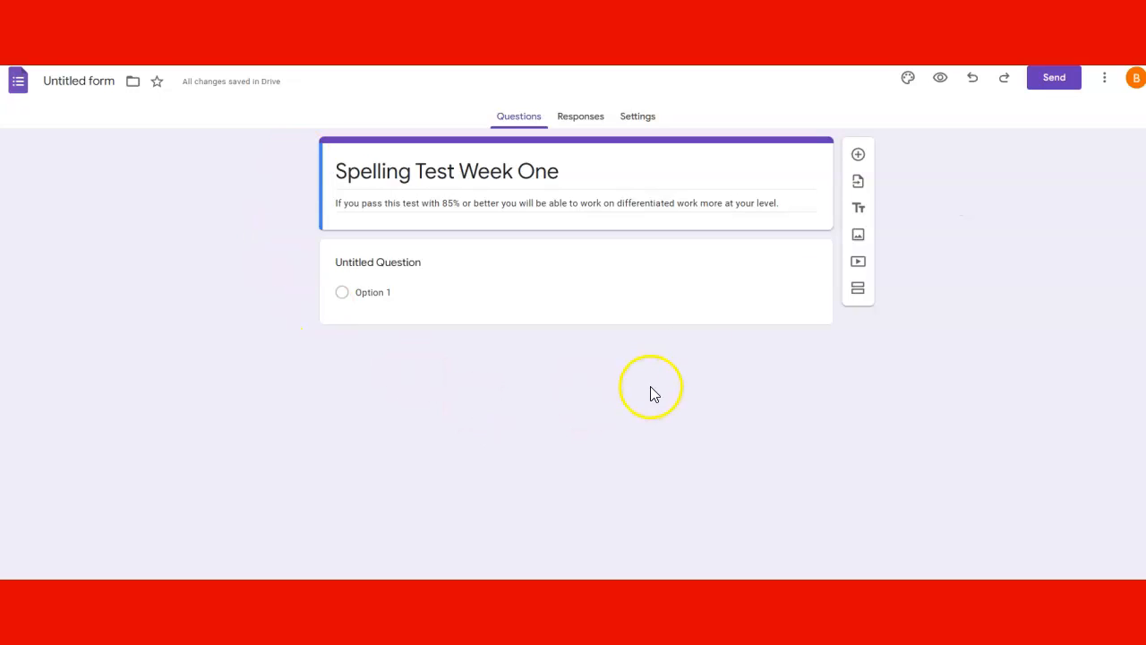
{"action": "left_click", "coordinate": [1106, 82]}
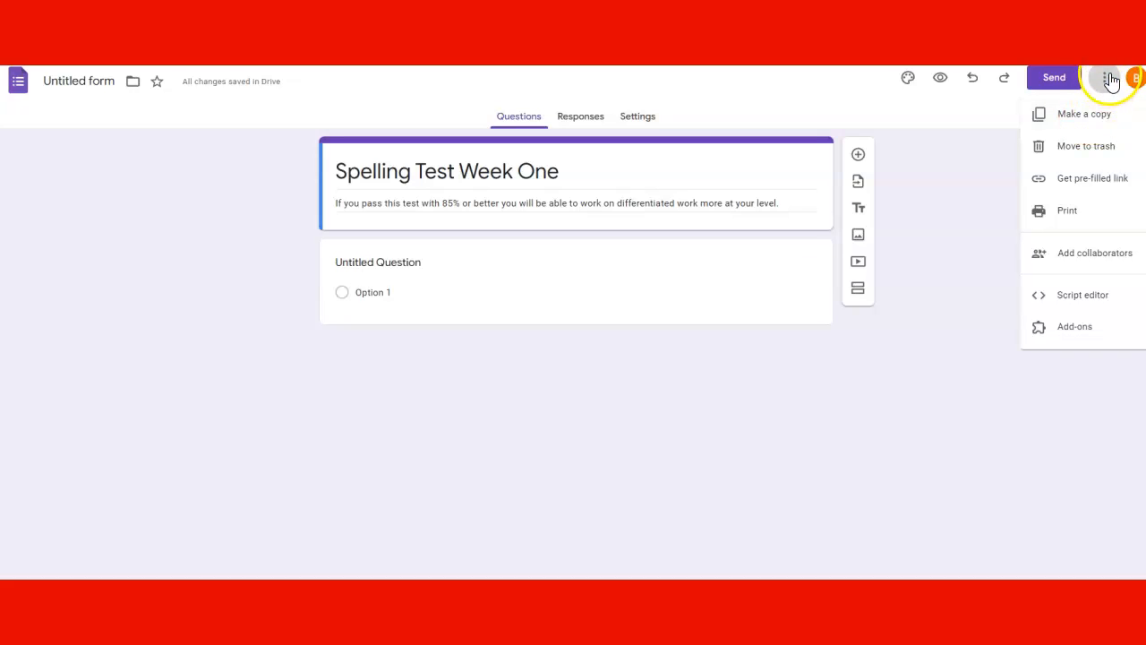
{"action": "left_click", "coordinate": [1108, 79]}
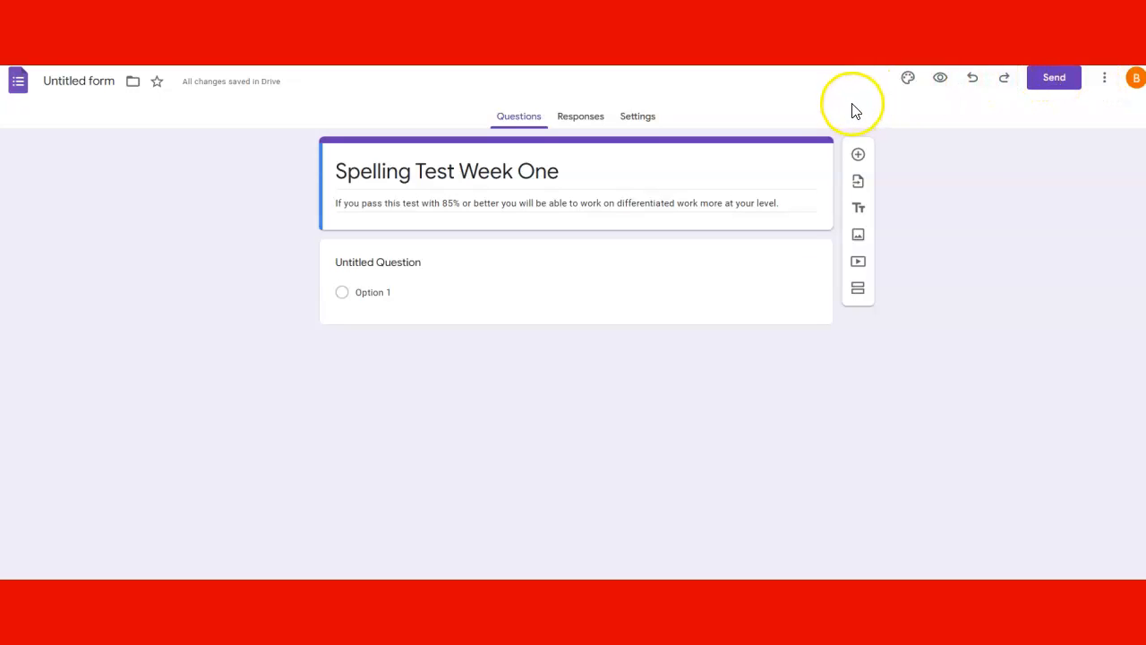
- Make the form a quiz in its settings
{"action": "left_click", "coordinate": [654, 120]}
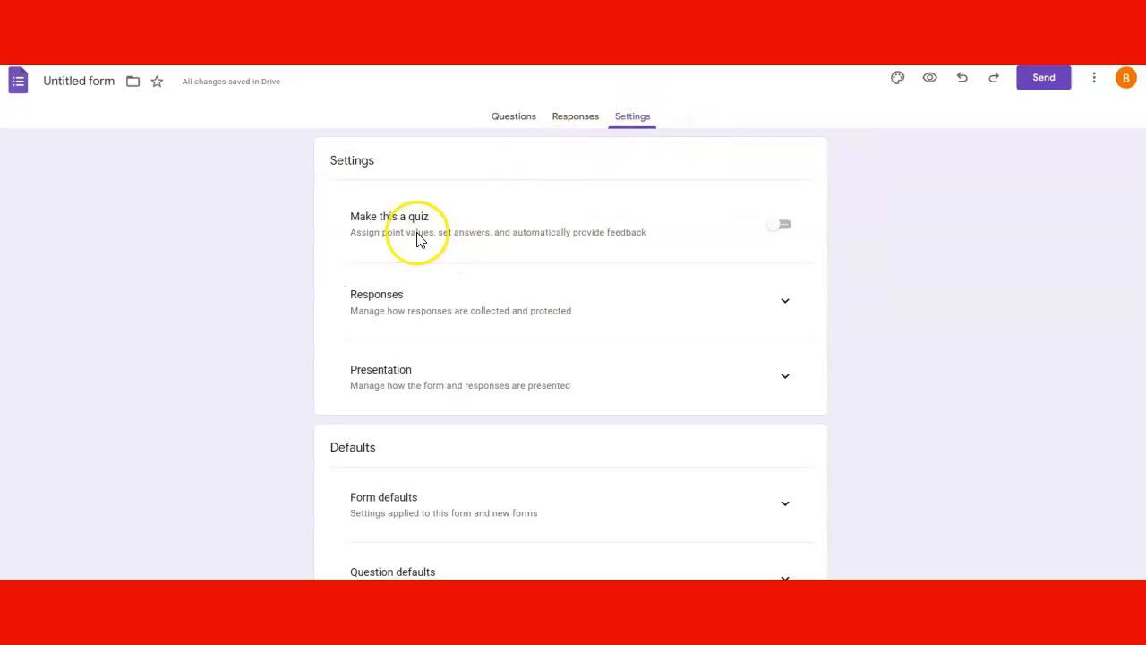
{"action": "left_click", "coordinate": [777, 231]}
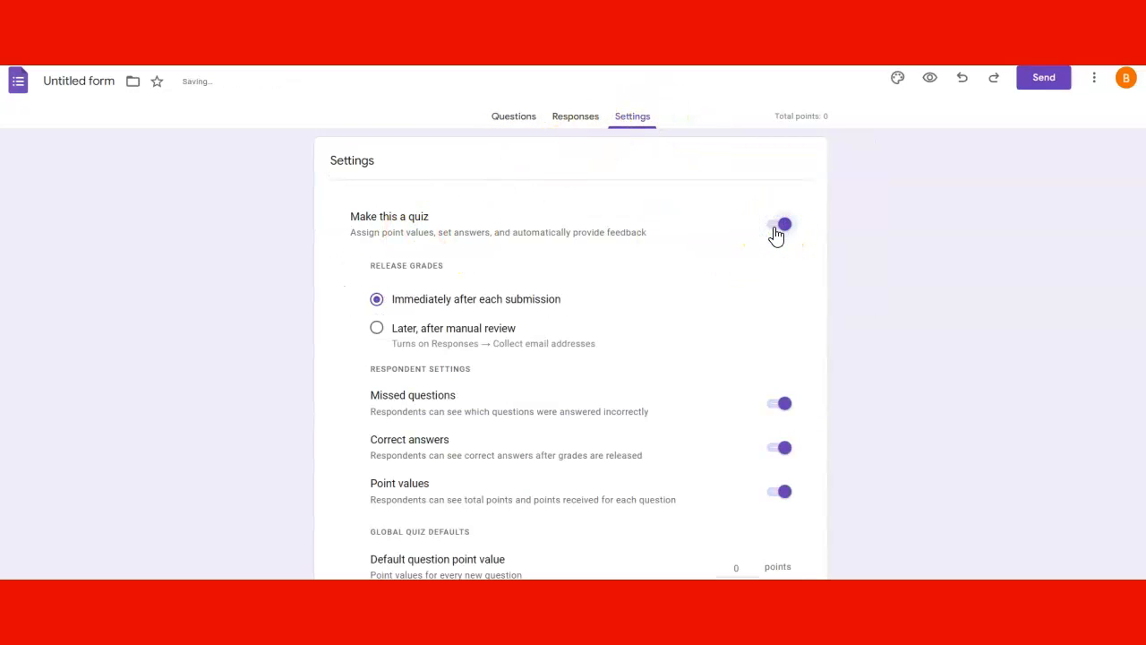
- Enable collecting email addresses and set sending responders a copy of their response to Always
{"action": "scroll", "coordinate": [776, 235], "scroll_direction": "down", "scroll_amount": 5}
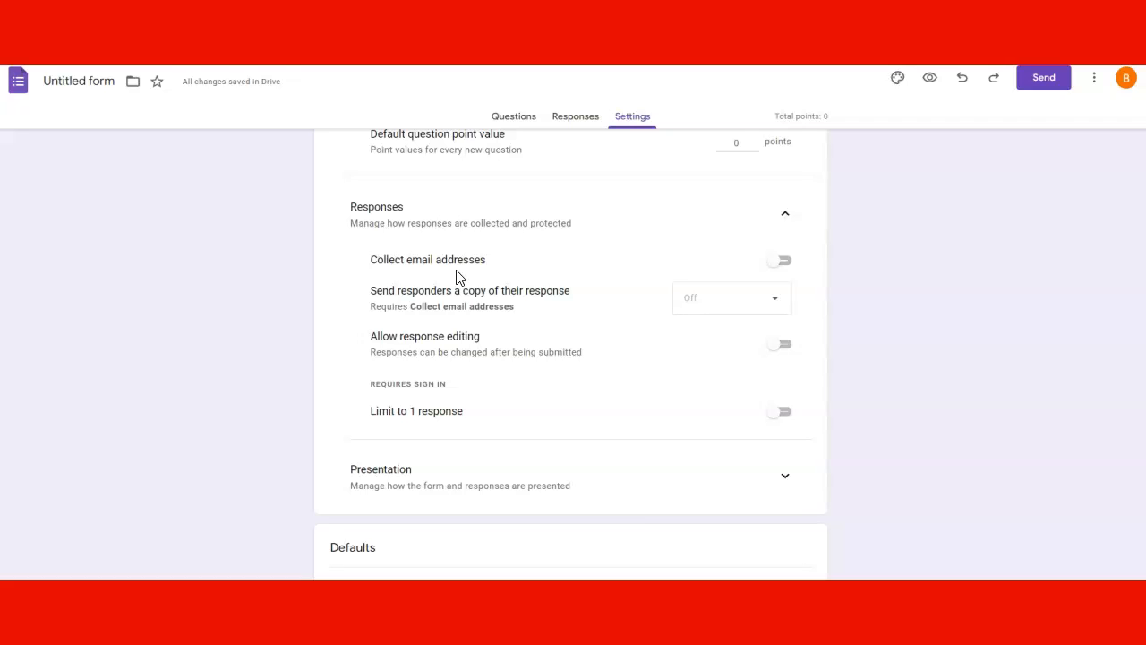
{"action": "left_click", "coordinate": [778, 261]}
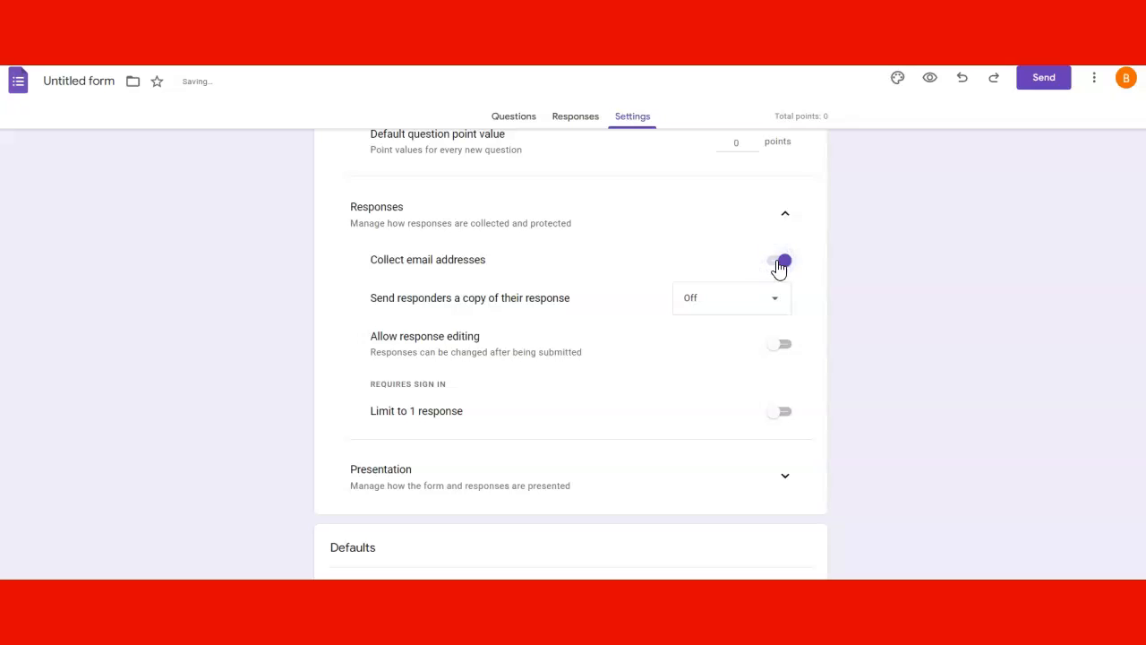
{"action": "left_click", "coordinate": [767, 302]}
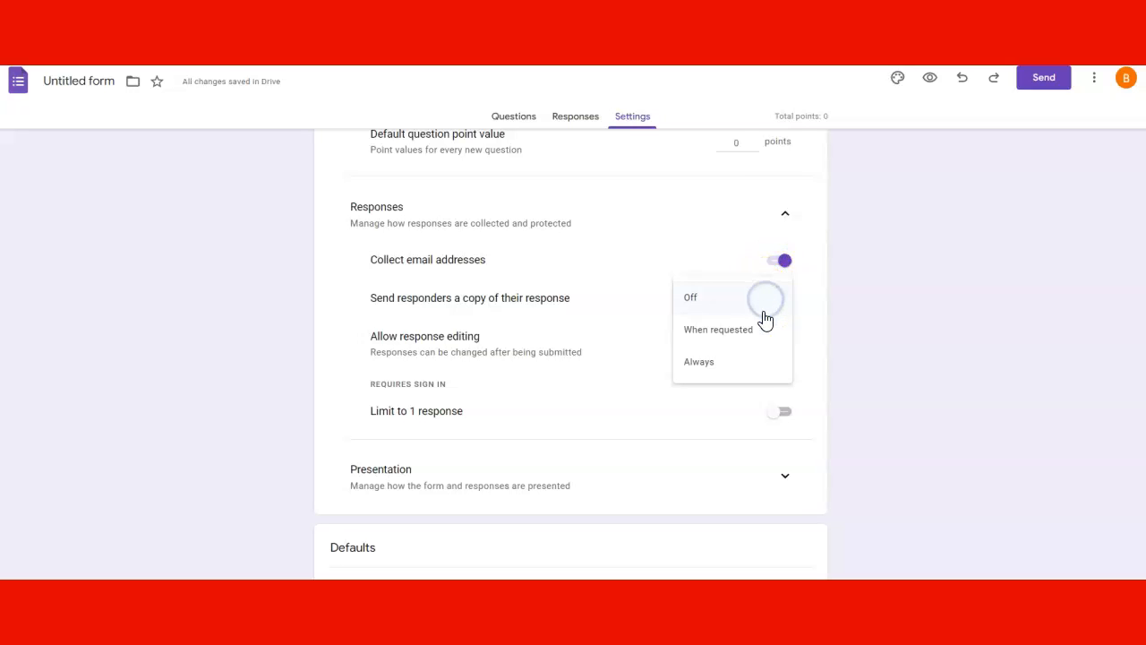
{"action": "left_click", "coordinate": [688, 362]}
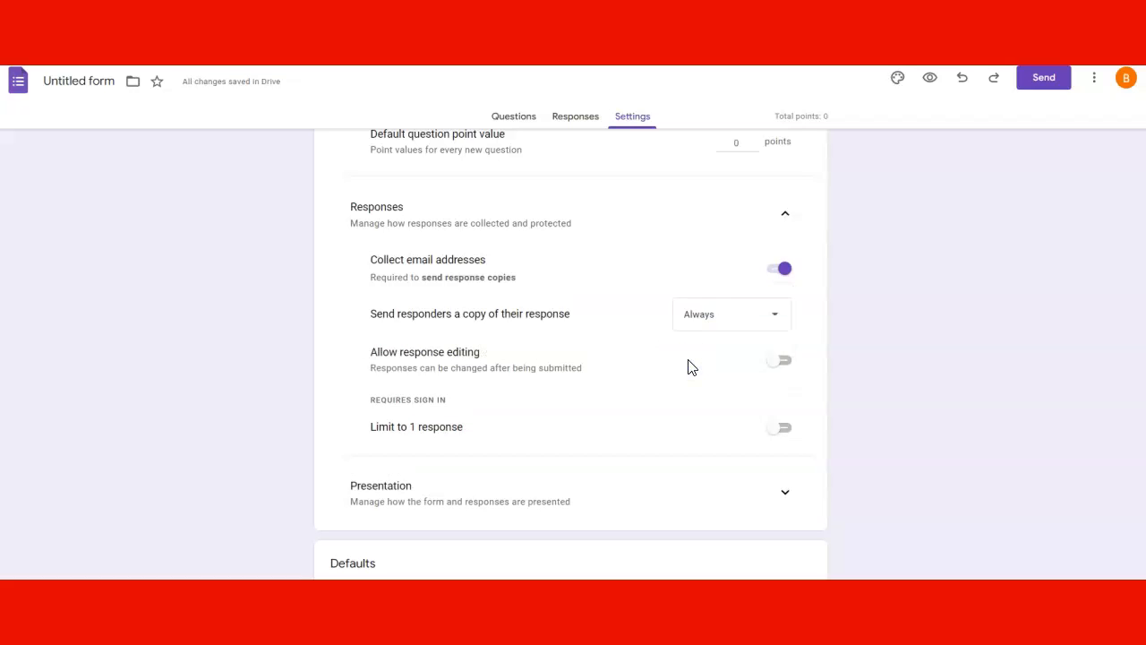
- Add a short answer question titled "Name" below the form header and make it required
{"action": "scroll", "coordinate": [688, 367], "scroll_direction": "up", "scroll_amount": 5}
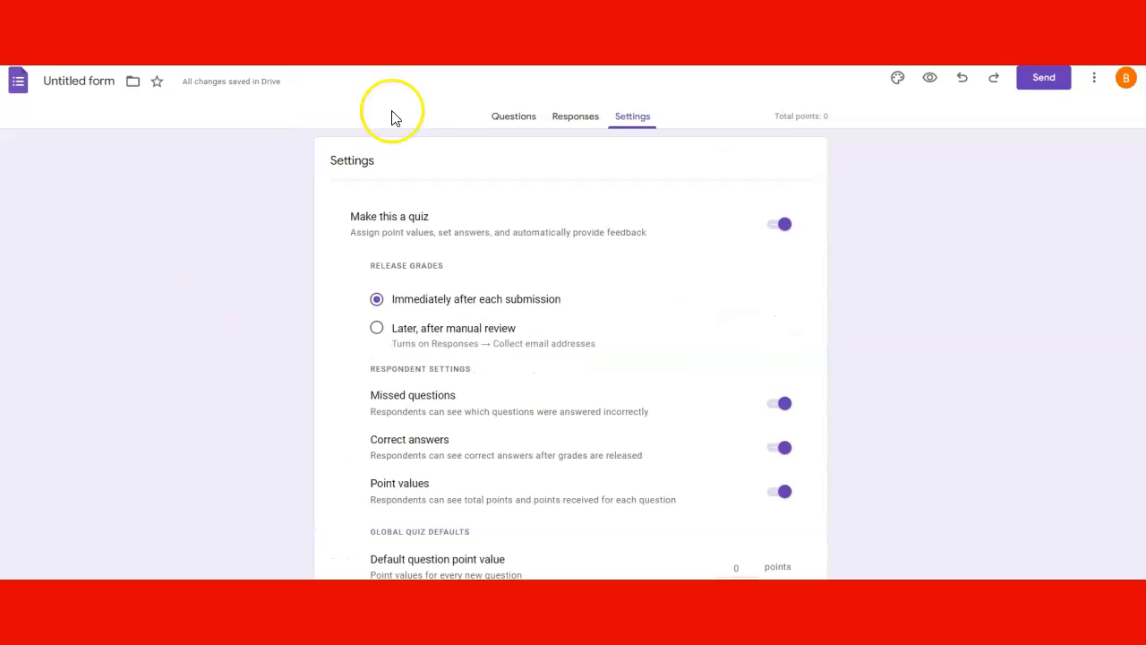
{"action": "left_click", "coordinate": [500, 117]}
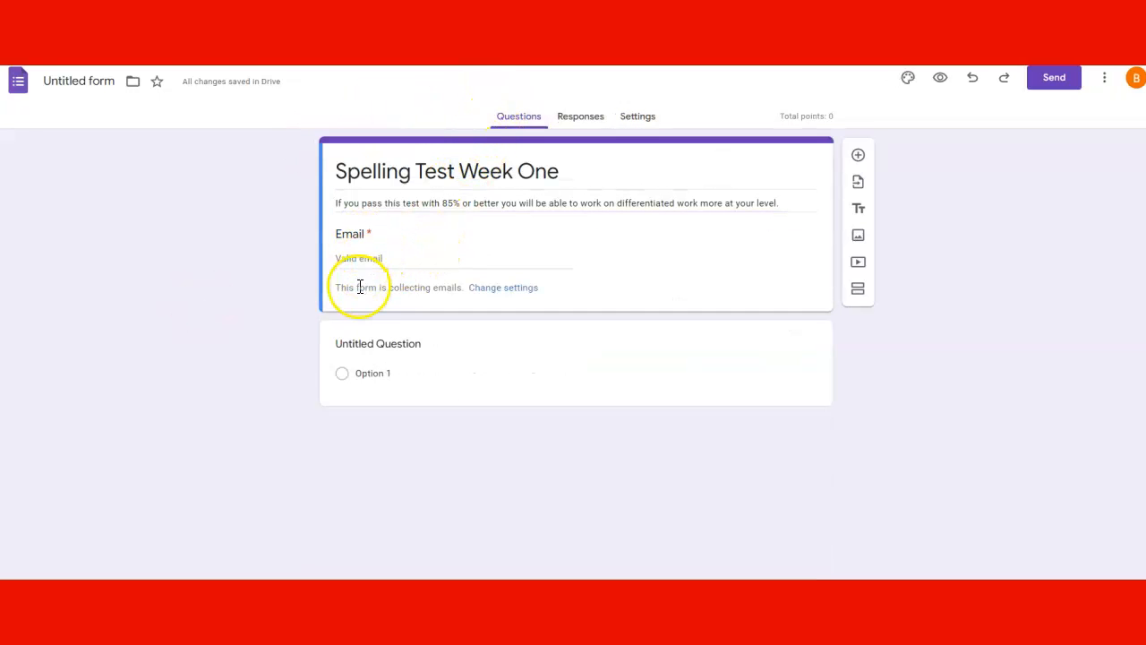
{"action": "left_click", "coordinate": [858, 155]}
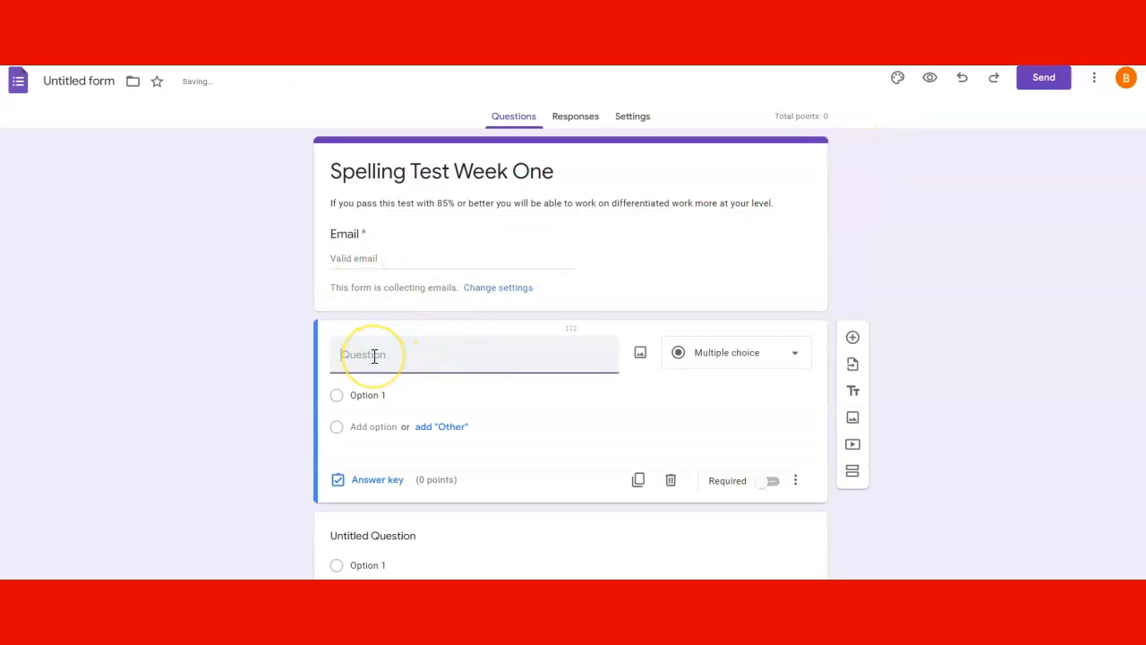
{"action": "left_click", "coordinate": [736, 355]}
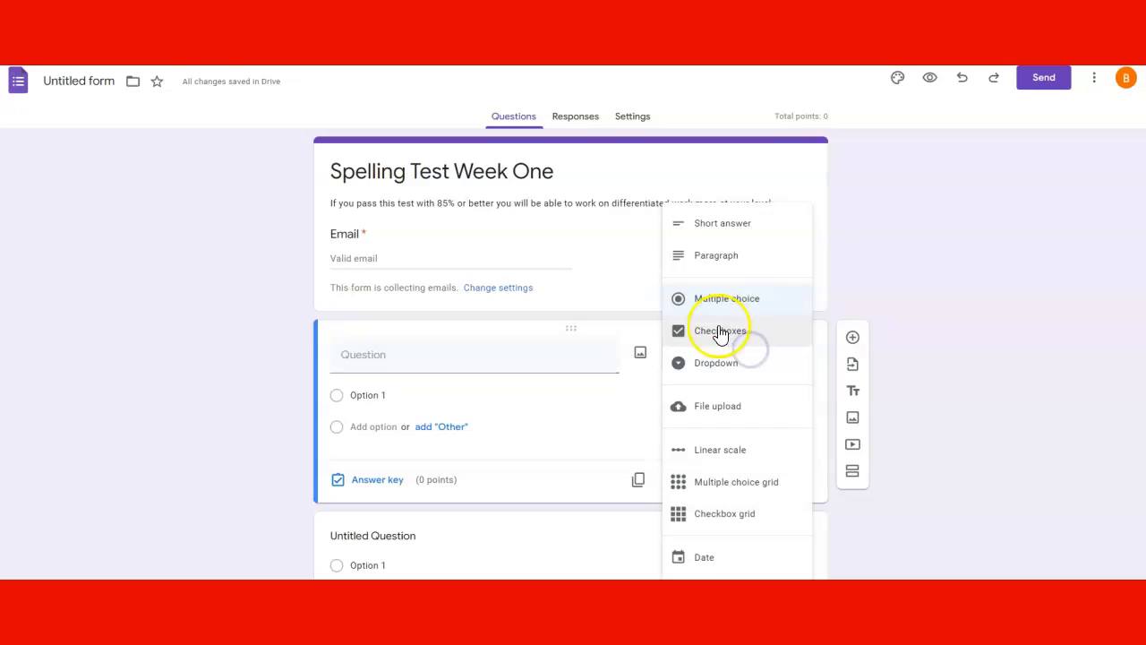
{"action": "left_click", "coordinate": [721, 226]}
{"action": "left_click", "coordinate": [409, 360]}
{"action": "type", "text": "Name"}
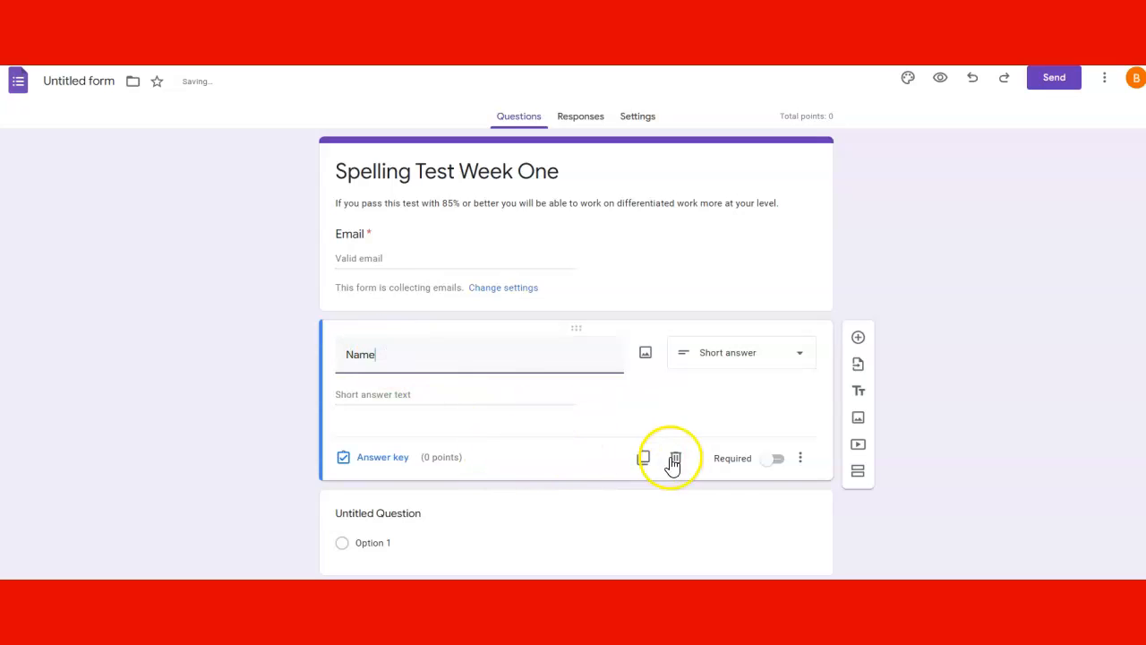
{"action": "left_click", "coordinate": [772, 462]}
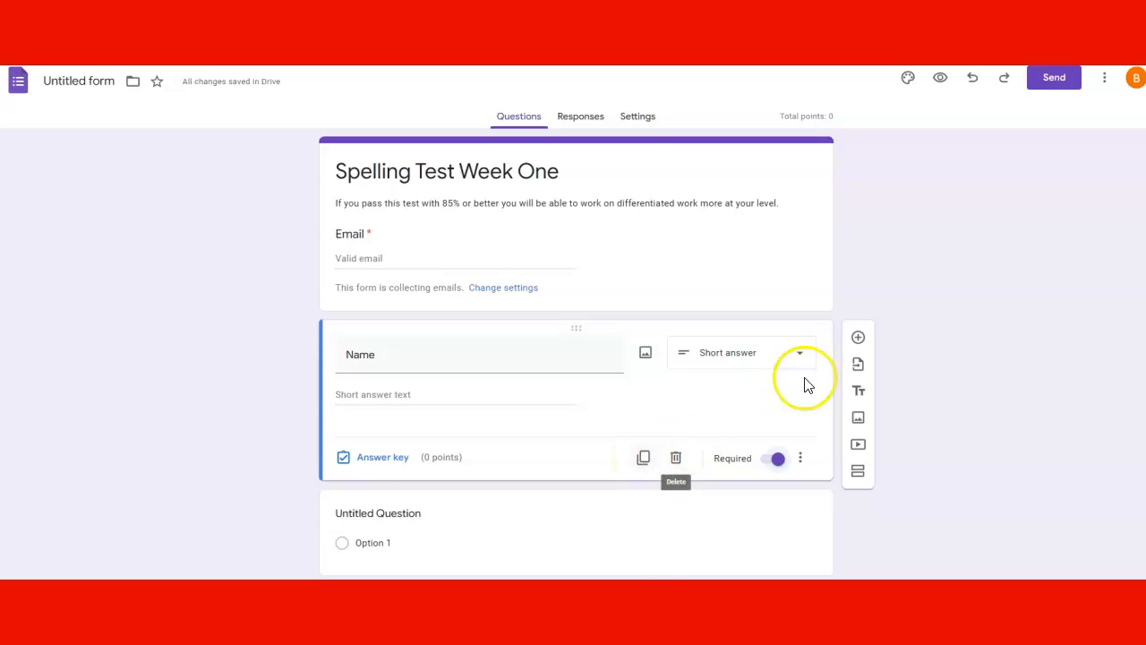
- Add a short answer question titled "1" below the Name question
{"action": "left_click", "coordinate": [858, 337]}
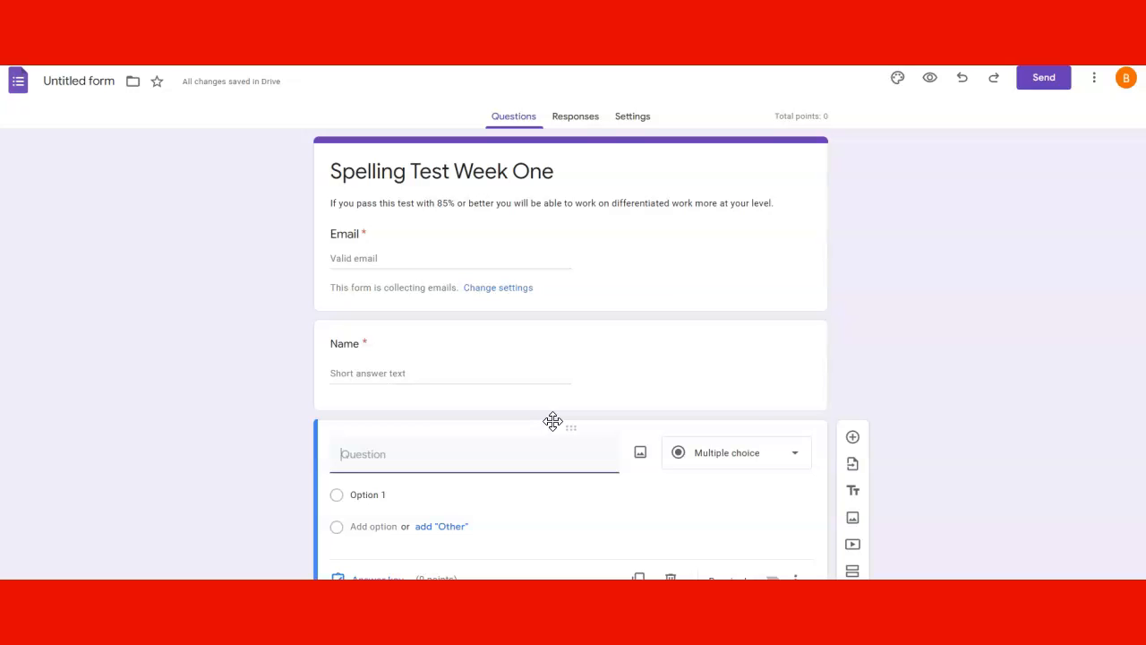
{"action": "left_click", "coordinate": [737, 453]}
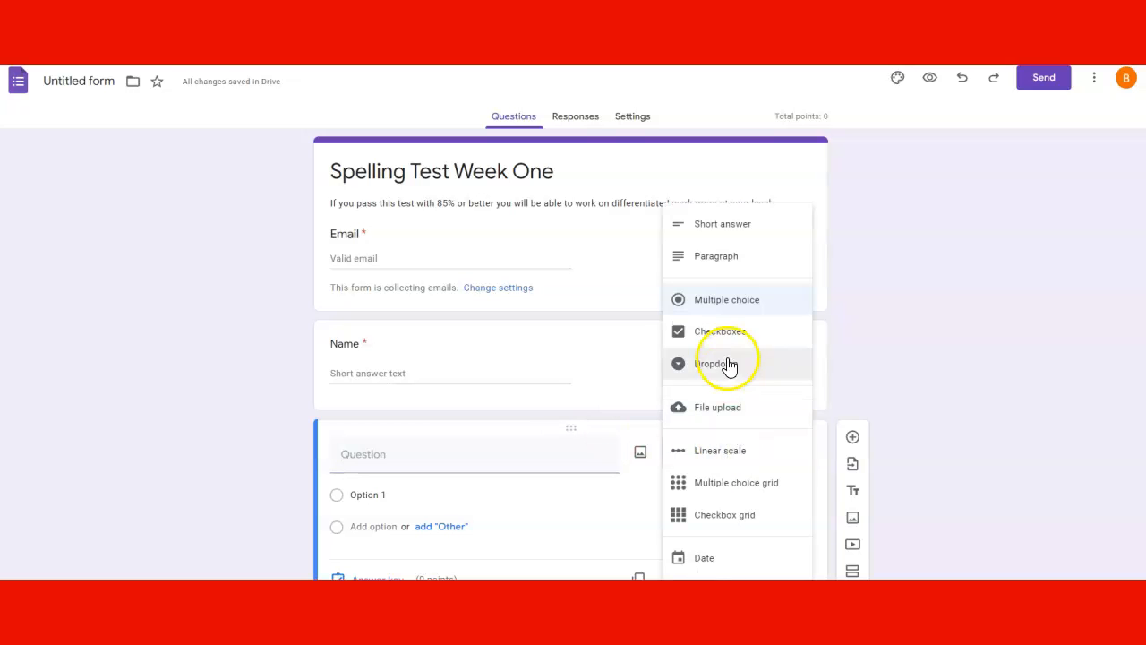
{"action": "left_click", "coordinate": [722, 227]}
{"action": "left_click", "coordinate": [405, 461]}
{"action": "type", "text": "1"}
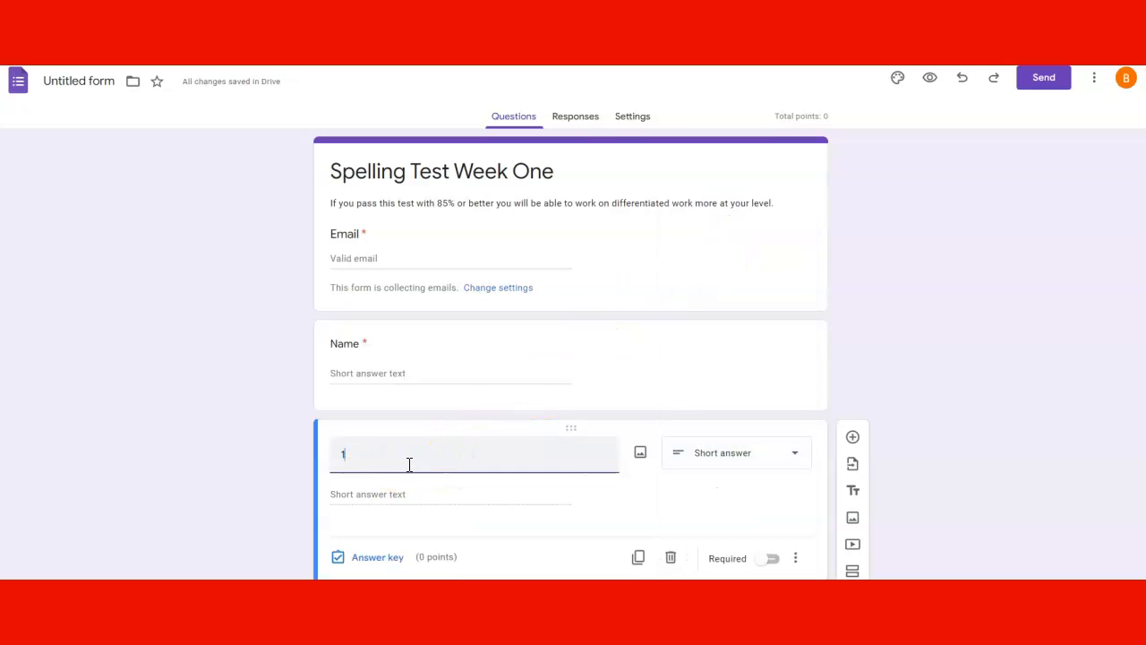
- Set "mood" as question 1's correct answer and mark all other answers incorrect
{"action": "scroll", "coordinate": [395, 542], "scroll_direction": "down", "scroll_amount": 1}
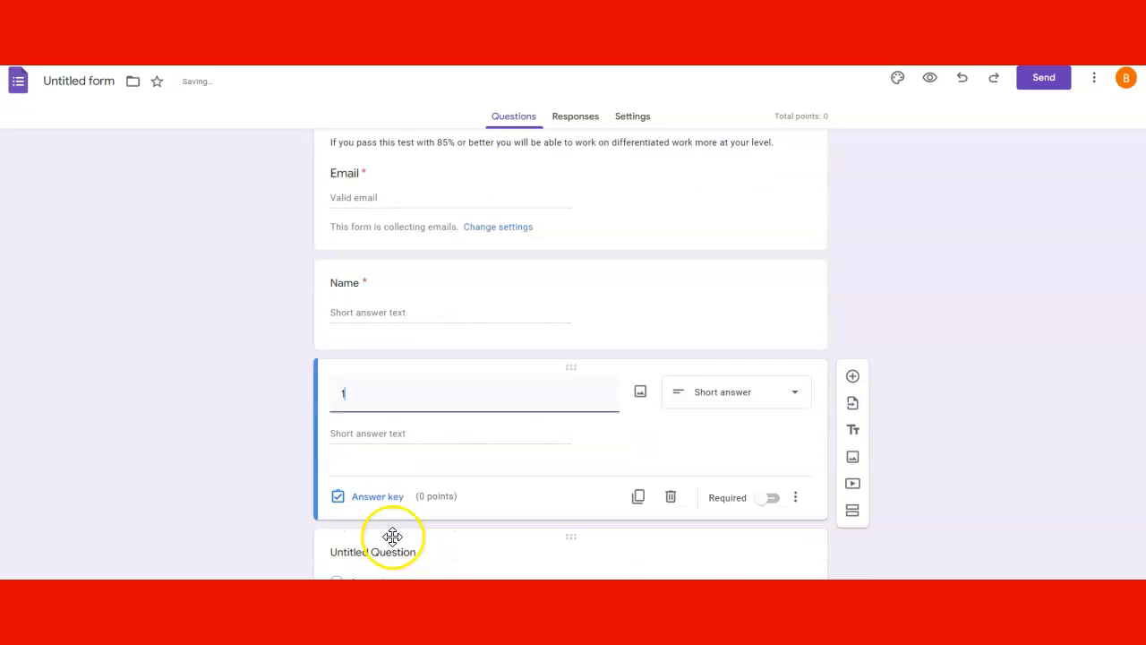
{"action": "left_click", "coordinate": [385, 501]}
{"action": "left_click", "coordinate": [383, 463]}
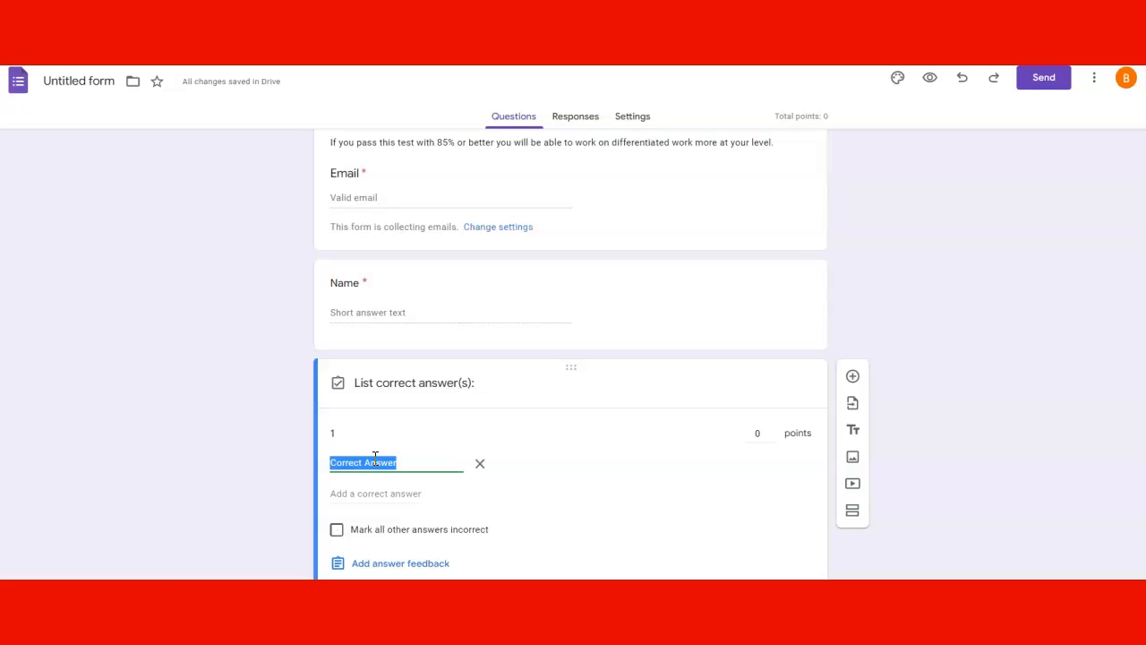
{"action": "type", "text": "mood"}
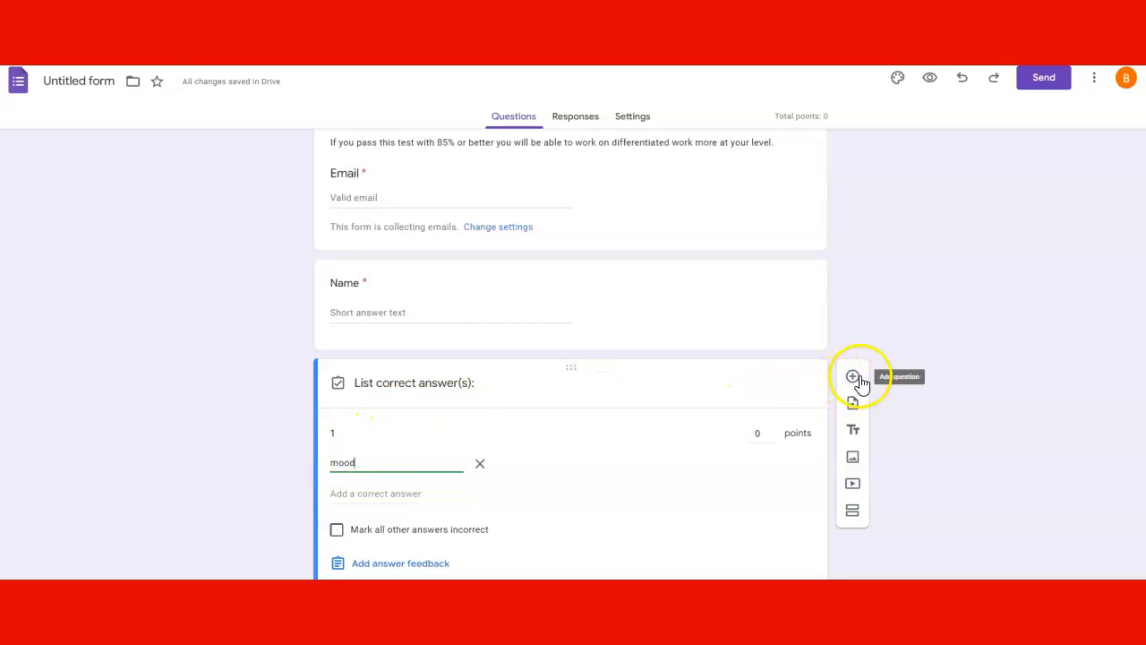
{"action": "left_click", "coordinate": [339, 532]}
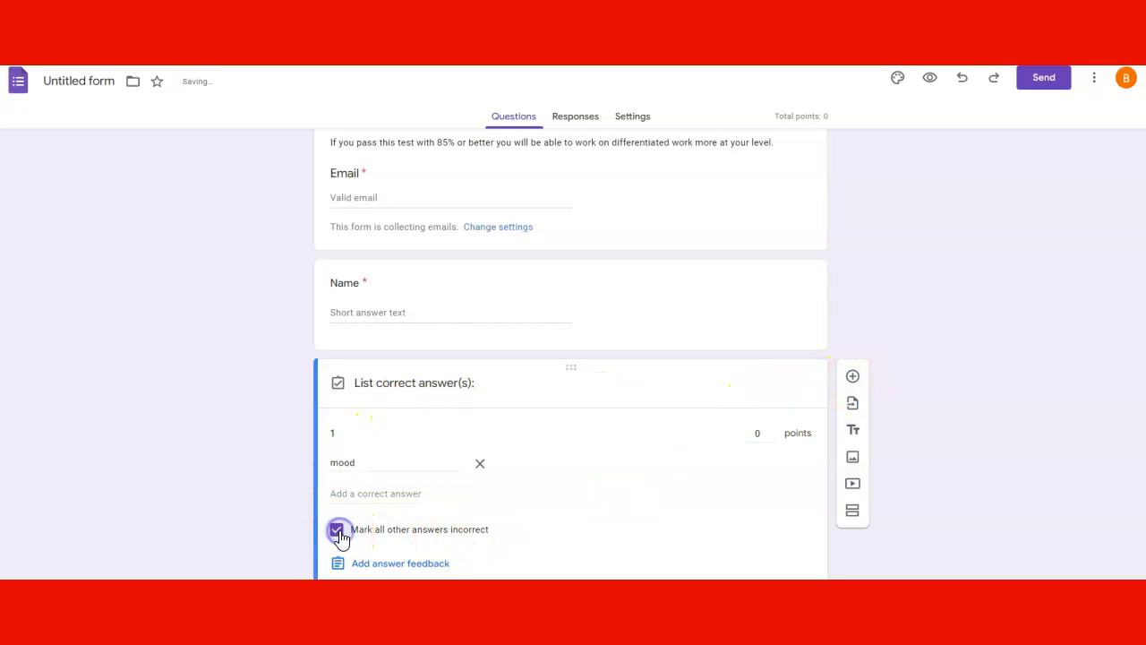
- Add a short answer question titled "2" below question 1
{"action": "left_click", "coordinate": [852, 376]}
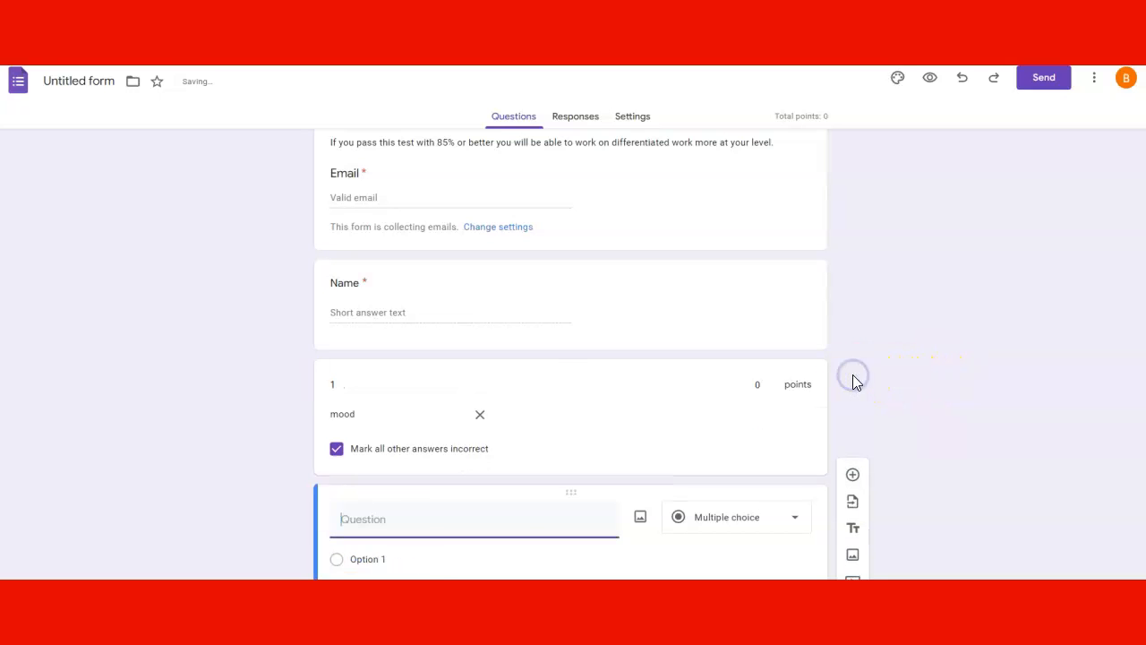
{"action": "type", "text": "2"}
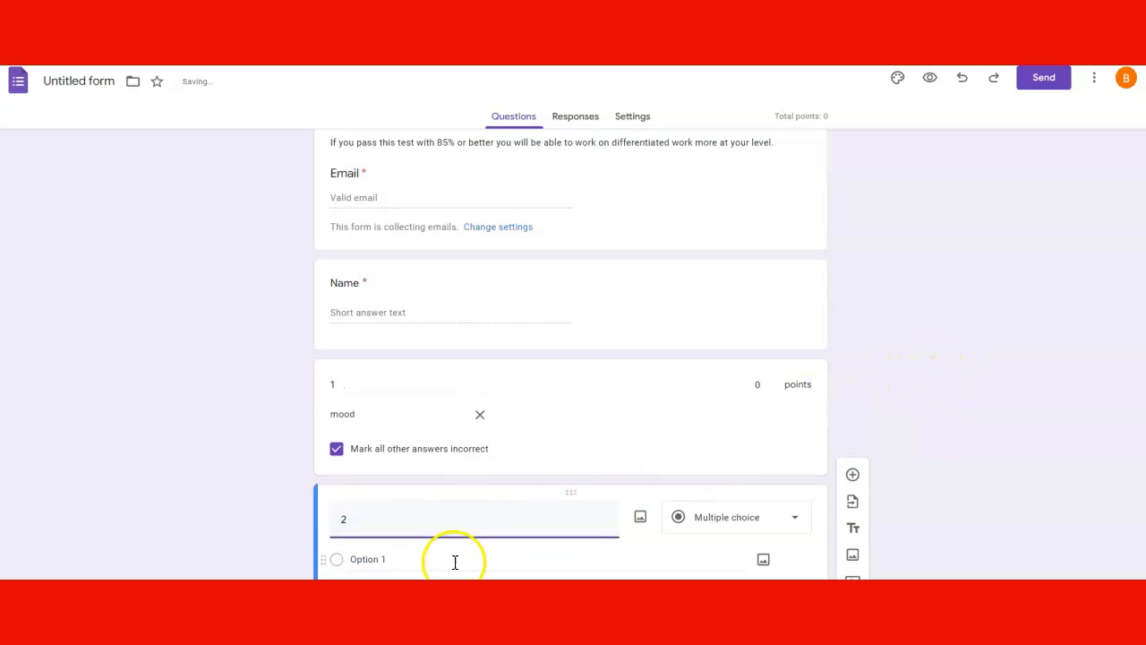
{"action": "left_click", "coordinate": [739, 520]}
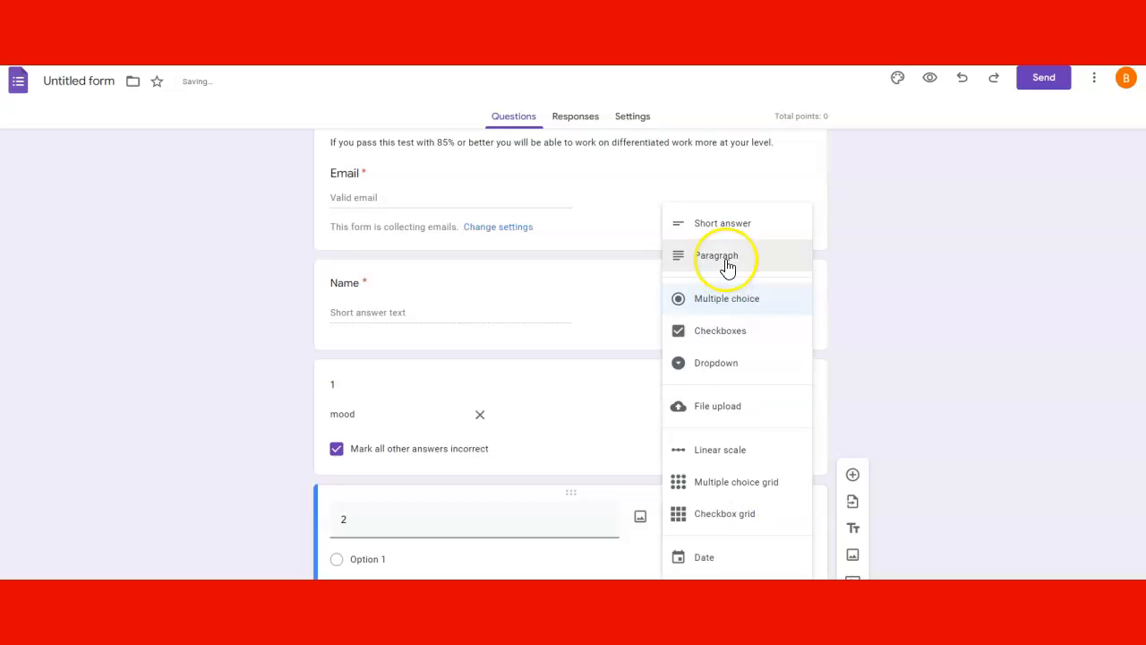
{"action": "left_click", "coordinate": [723, 225]}
- Set "build" as question 2's correct answer and mark all other answers incorrect
{"action": "scroll", "coordinate": [579, 435], "scroll_direction": "down", "scroll_amount": 3}
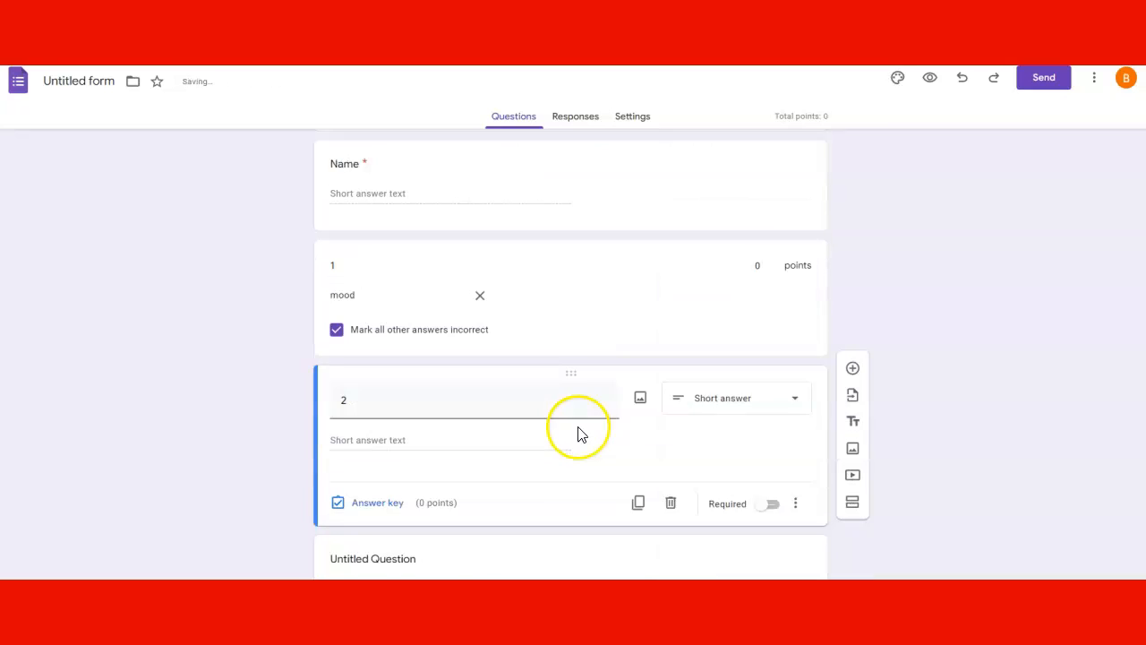
{"action": "left_click", "coordinate": [383, 469]}
{"action": "left_click", "coordinate": [362, 428]}
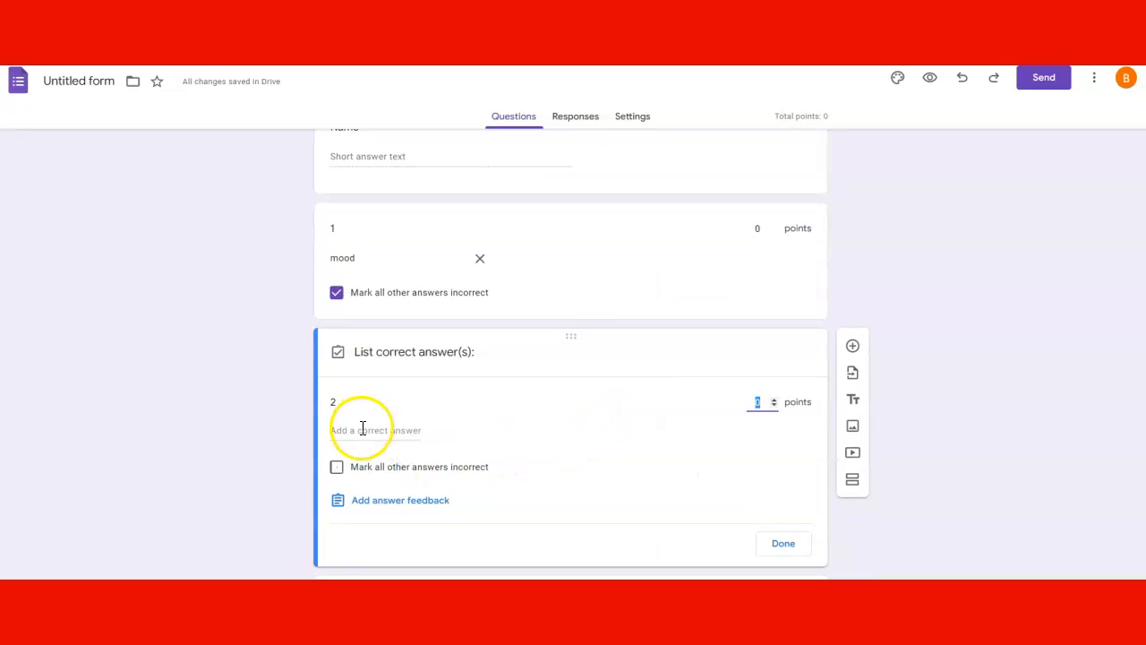
{"action": "type", "text": "build"}
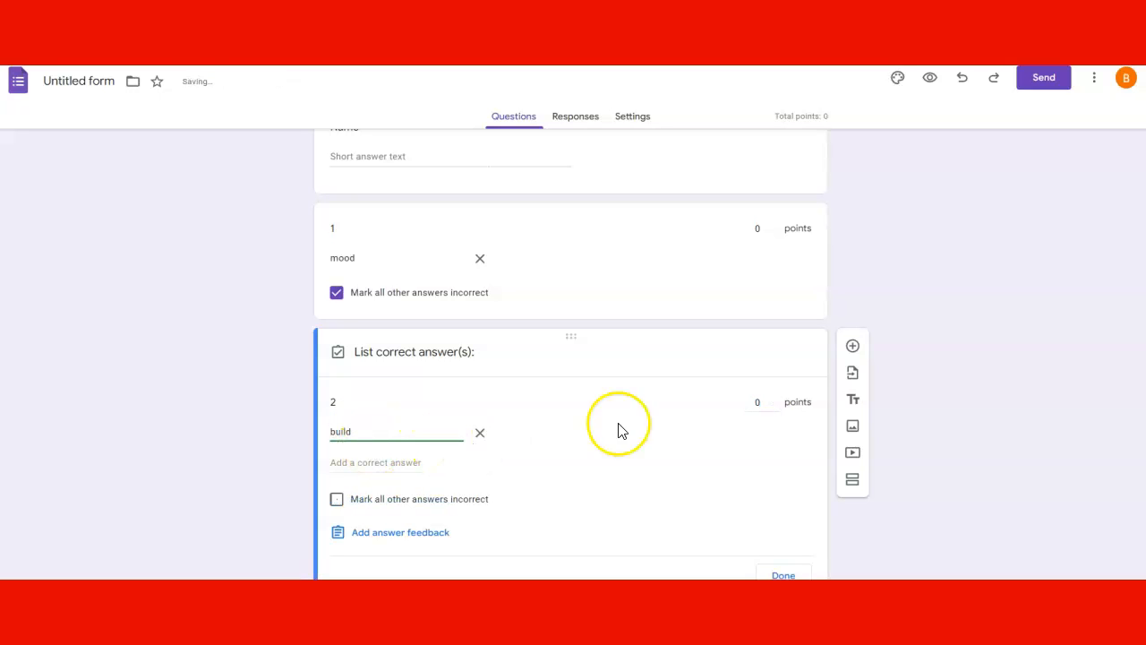
{"action": "left_click", "coordinate": [337, 502]}
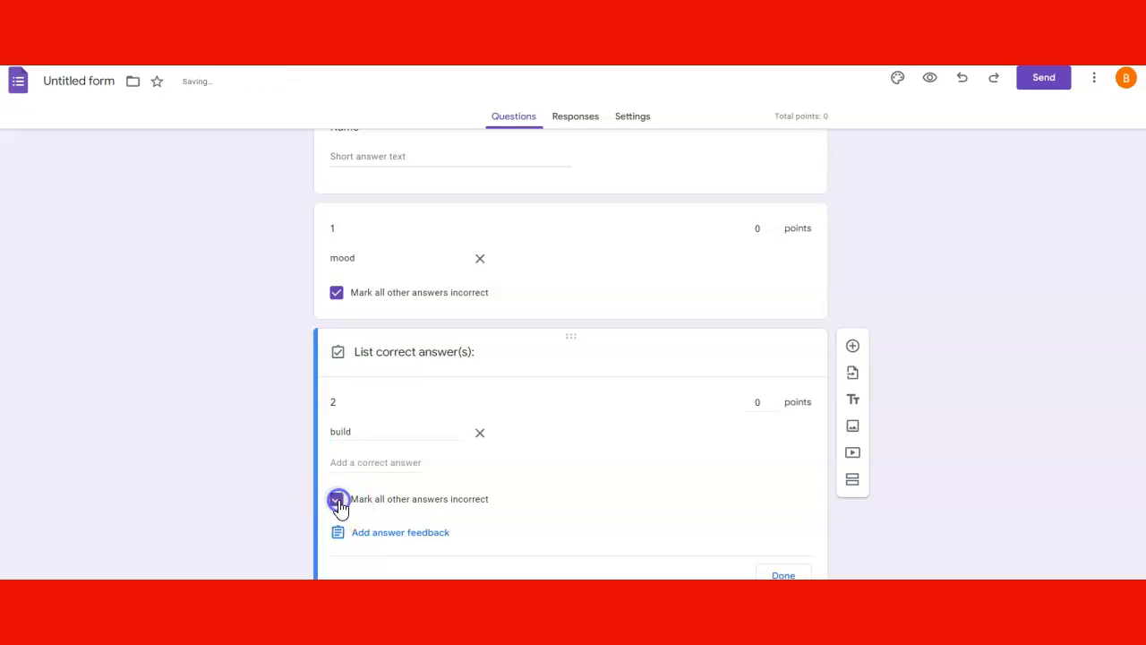
- Set the point value of questions 1 and 2 to 1 point each
{"action": "left_click", "coordinate": [757, 228]}
{"action": "left_click", "coordinate": [774, 273]}
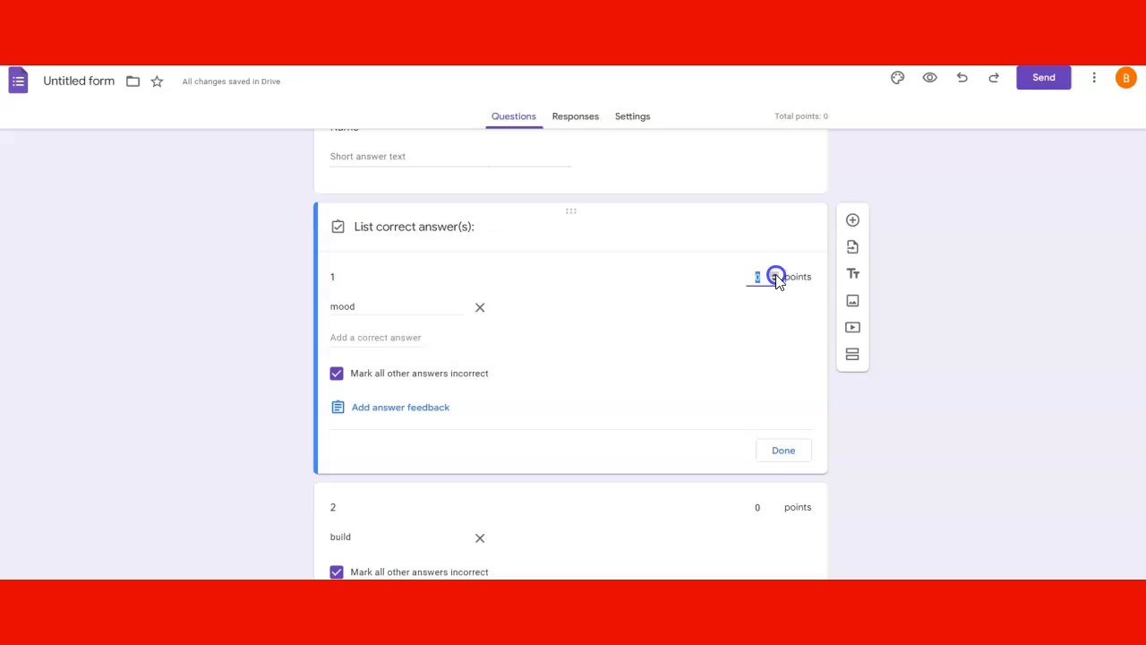
{"action": "left_click", "coordinate": [773, 507]}
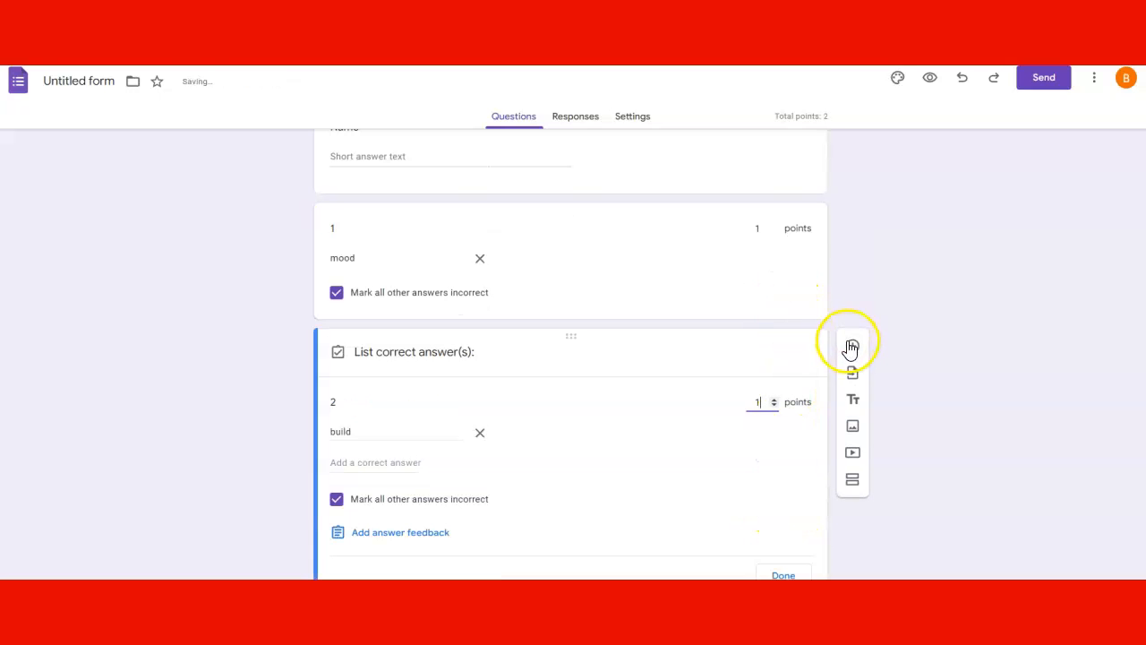
- Add a new blank question directly below question 2
{"action": "left_click", "coordinate": [854, 349]}
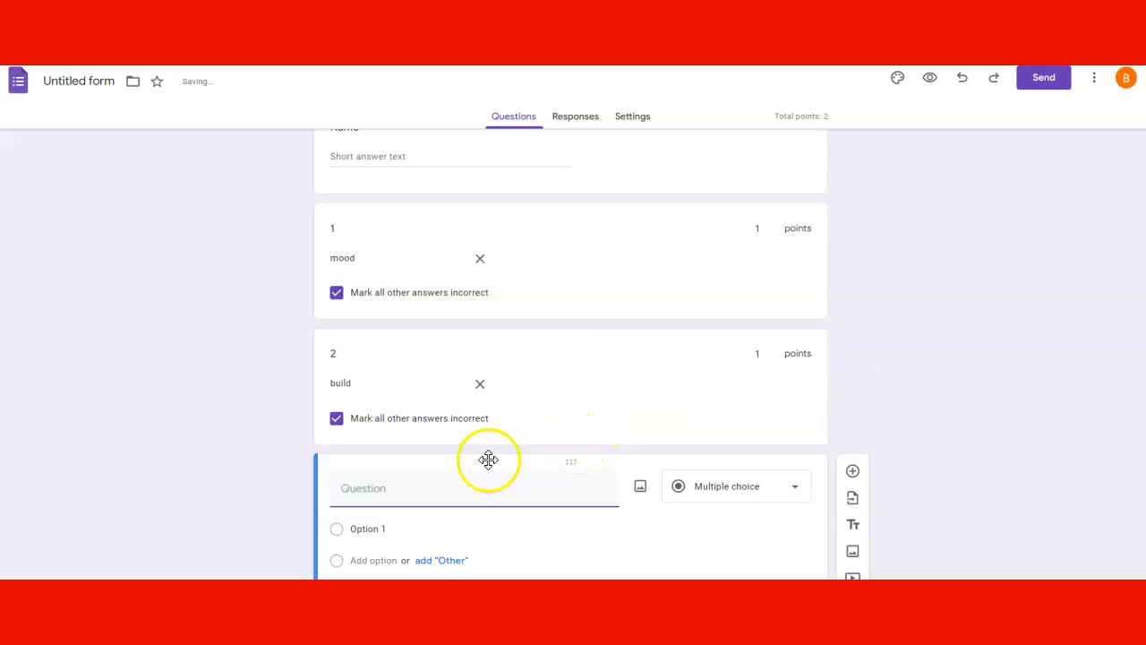
{"action": "left_click", "coordinate": [681, 376]}
{"action": "left_click", "coordinate": [853, 237]}
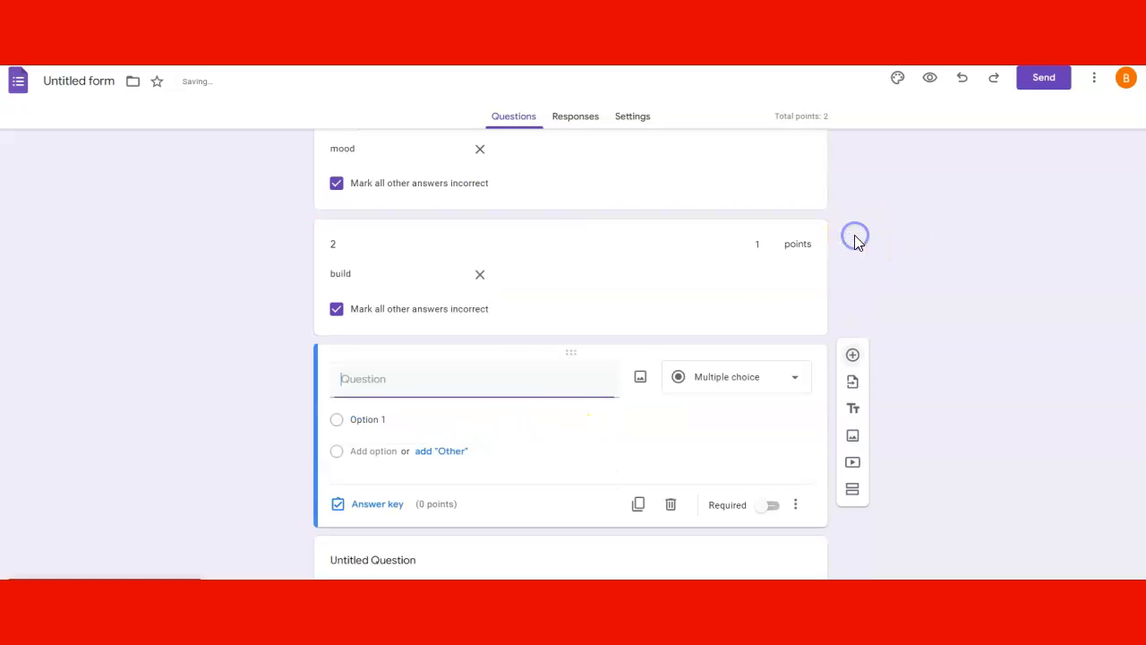